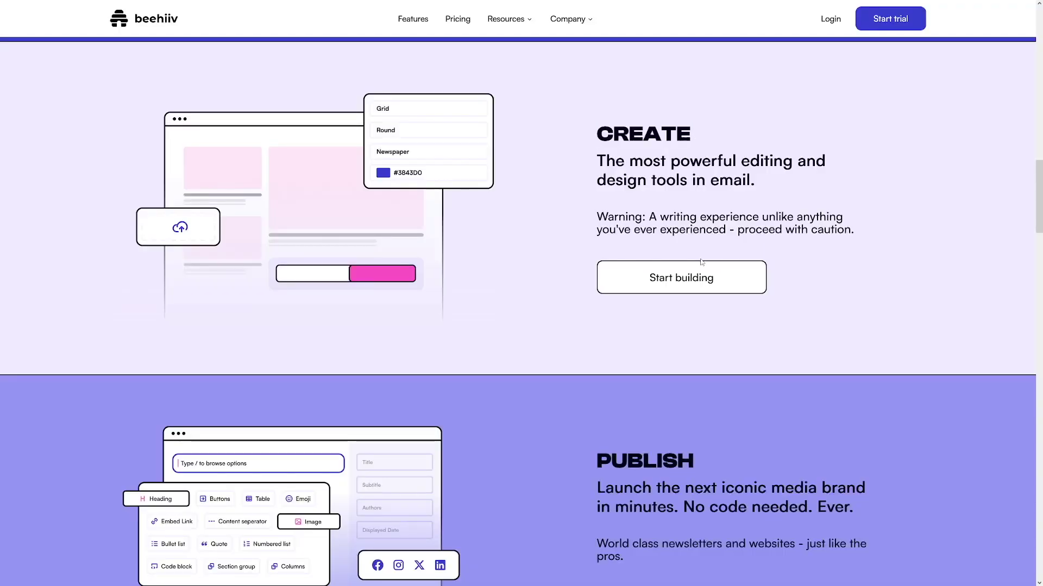
# - Scroll the beehiiv homepage down to the Create and Publish feature sections
pyautogui.scroll(-3, 701, 262)
# - Browse the Substack homepage, then highlight beehiiv's 'Start a 14 day free trial' note
pyautogui.scroll(-1, 701, 262)
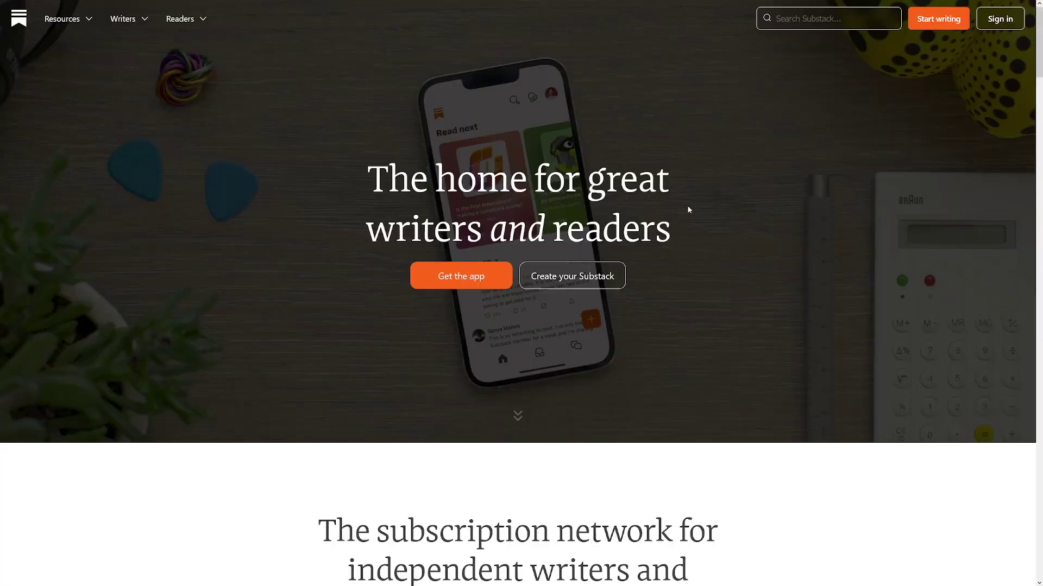
pyautogui.scroll(-5, 688, 210)
pyautogui.scroll(-2, 703, 228)
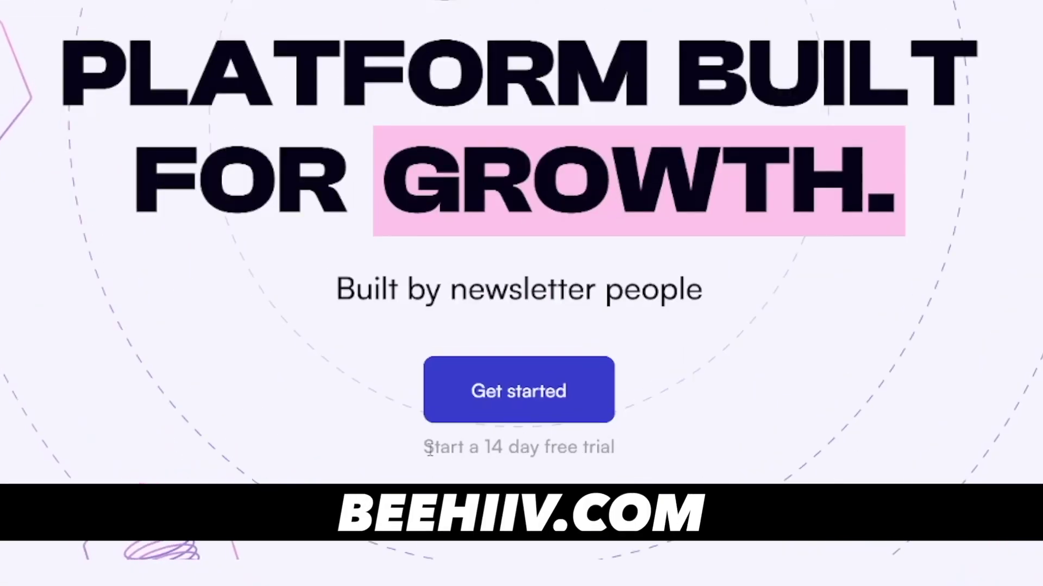
pyautogui.moveTo(429, 450); pyautogui.dragTo(615, 448)
pyautogui.click(768, 360)
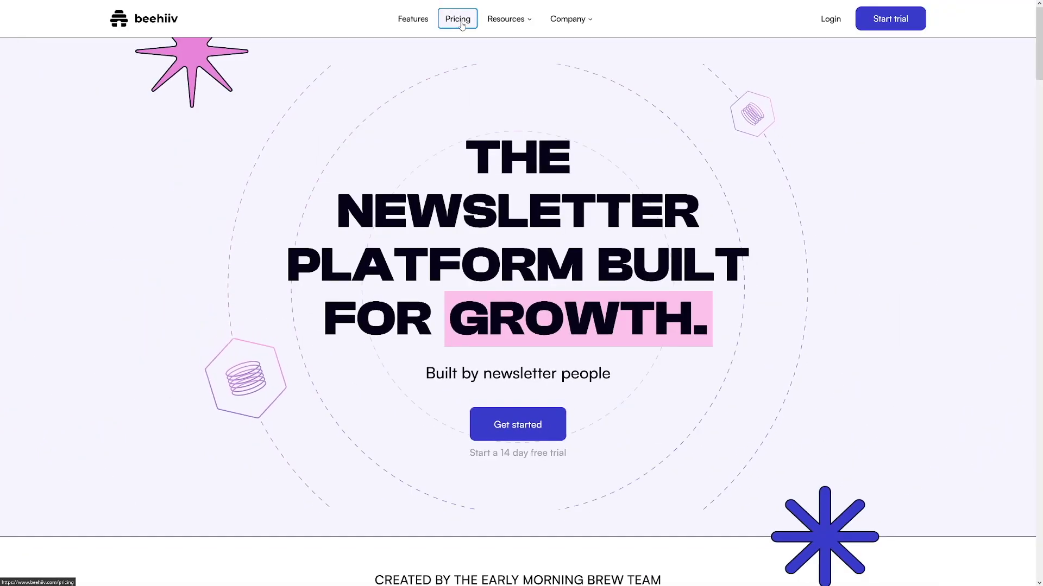
# - Open Pricing and highlight the Launch plan's $0 price, its name, and Grow's $42 price
pyautogui.click(458, 19)
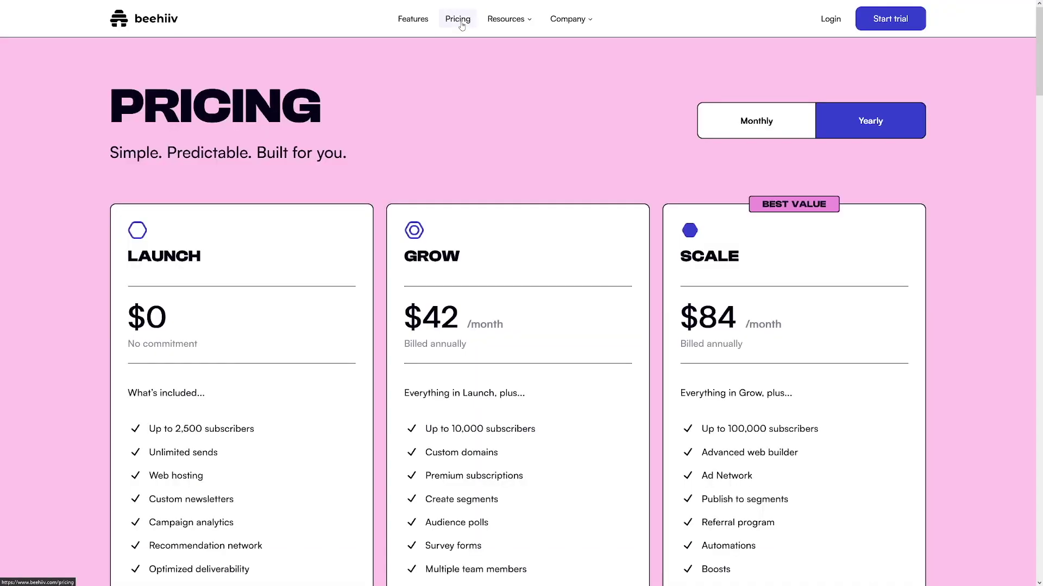
pyautogui.scroll(-2, 392, 249)
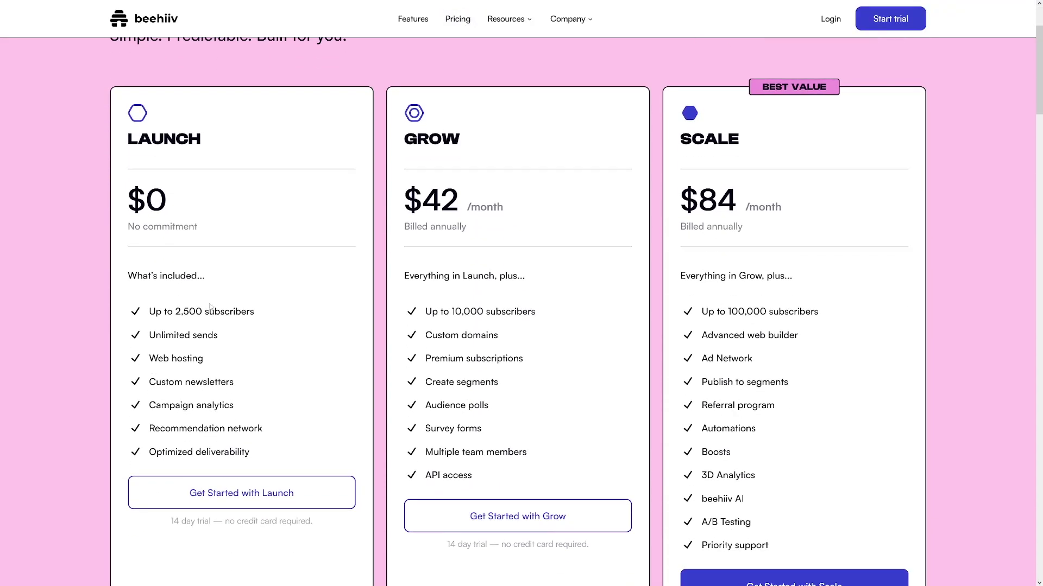
pyautogui.click(255, 311)
pyautogui.doubleClick(147, 200)
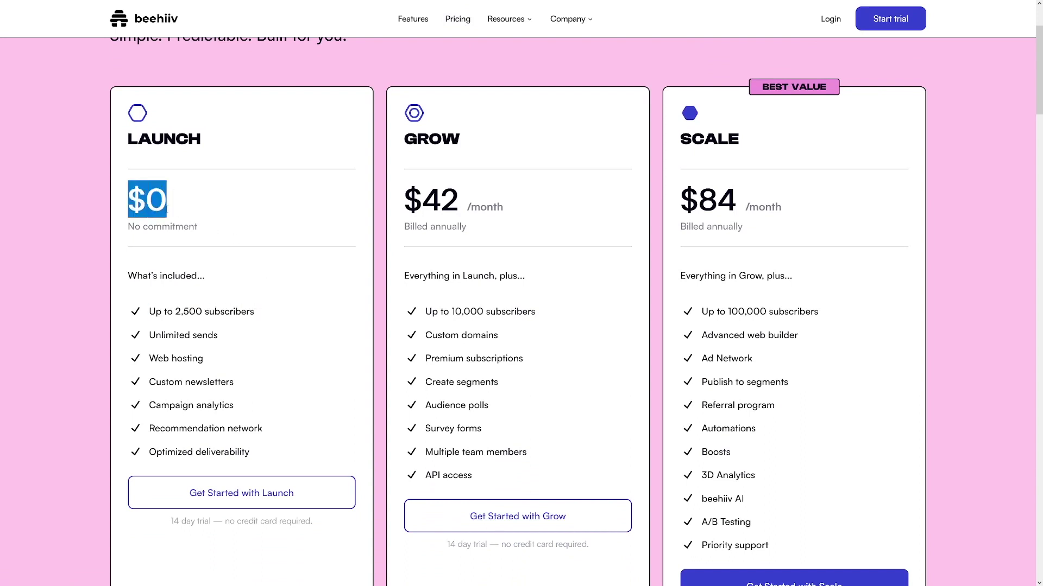
pyautogui.moveTo(140, 142); pyautogui.dragTo(202, 143)
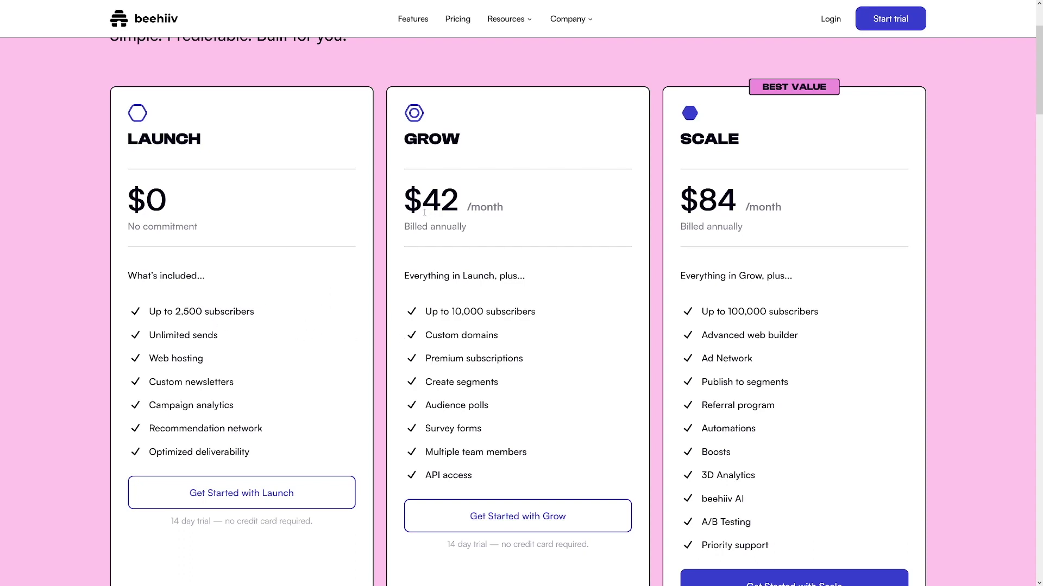
pyautogui.moveTo(405, 200); pyautogui.dragTo(486, 206)
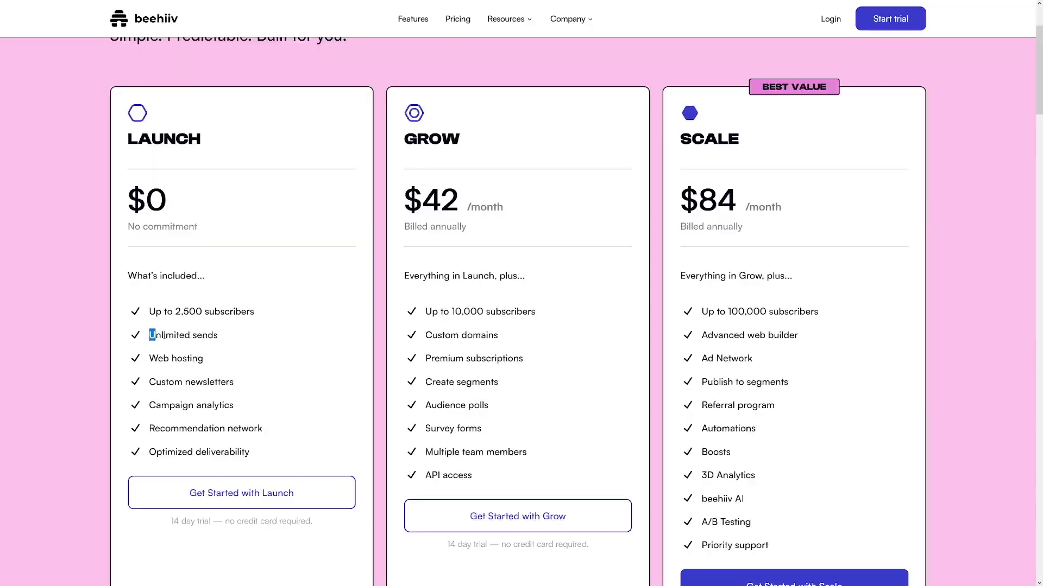
pyautogui.moveTo(164, 336); pyautogui.dragTo(224, 341)
pyautogui.moveTo(176, 407); pyautogui.dragTo(246, 411)
# - Sign up for the free Launch plan via Create one, then expand Write in the dashboard
pyautogui.click(229, 492)
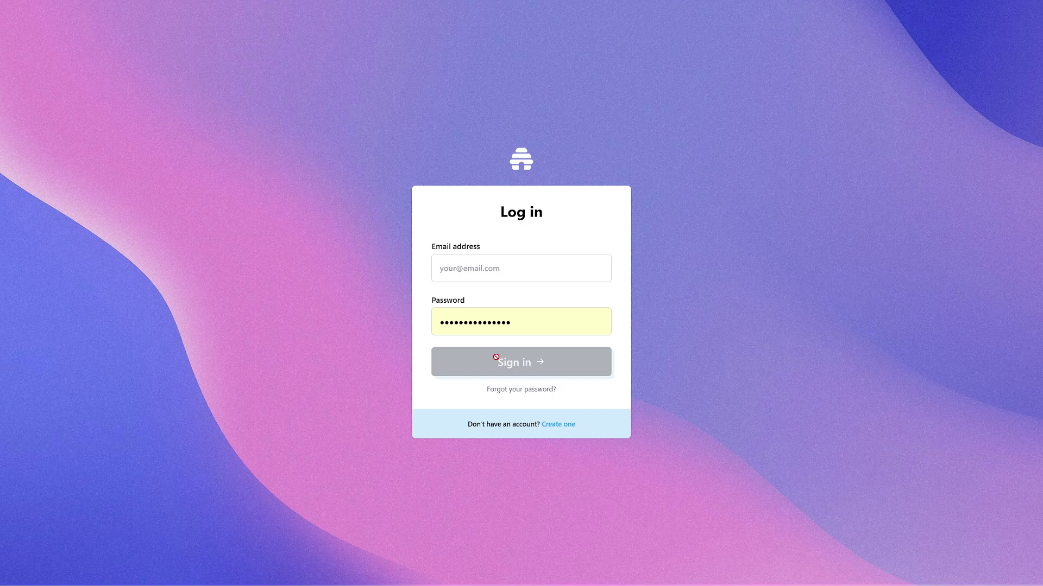
pyautogui.click(561, 425)
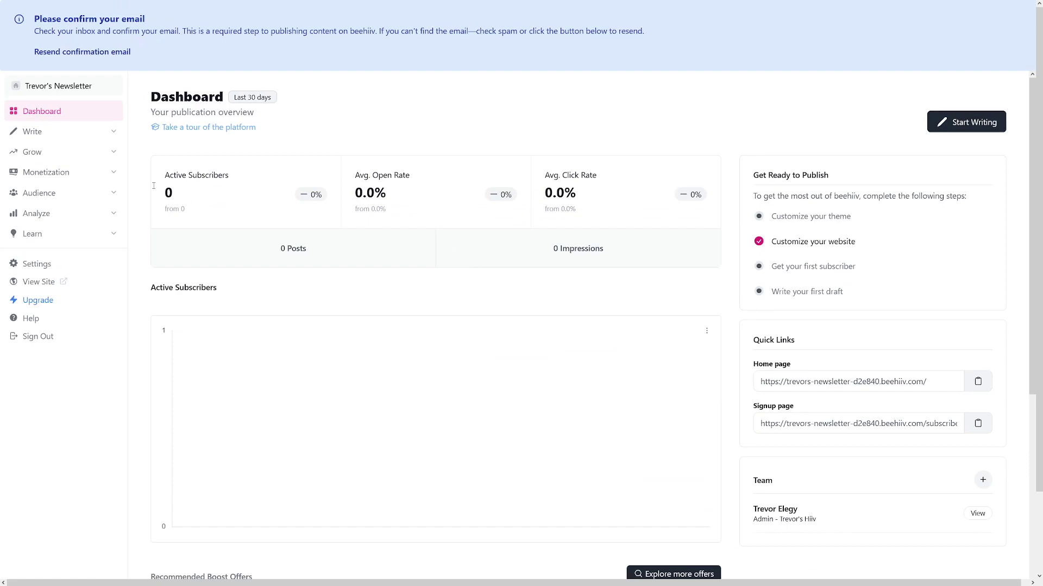
pyautogui.click(115, 134)
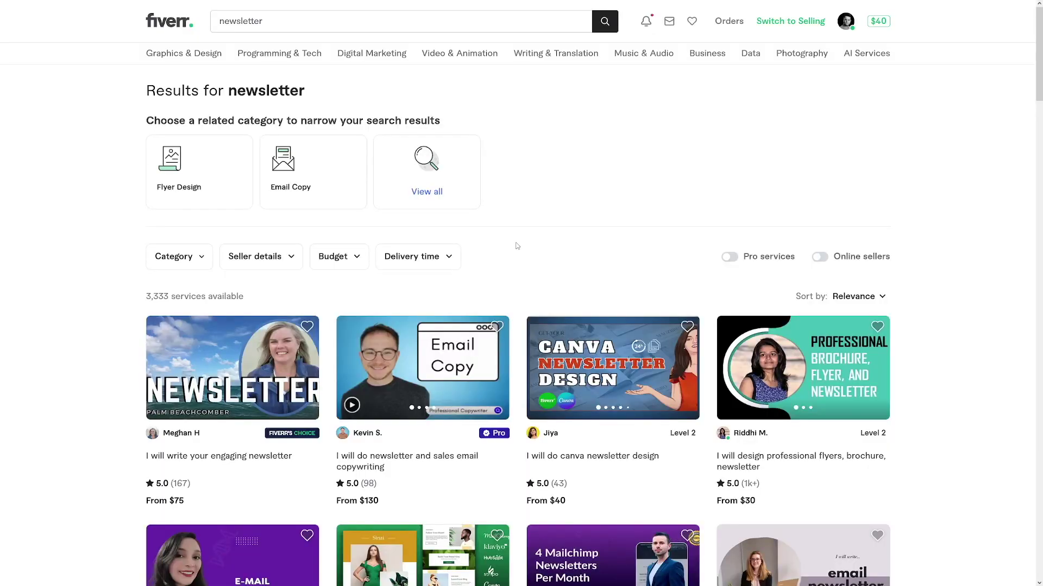
pyautogui.scroll(-5, 517, 246)
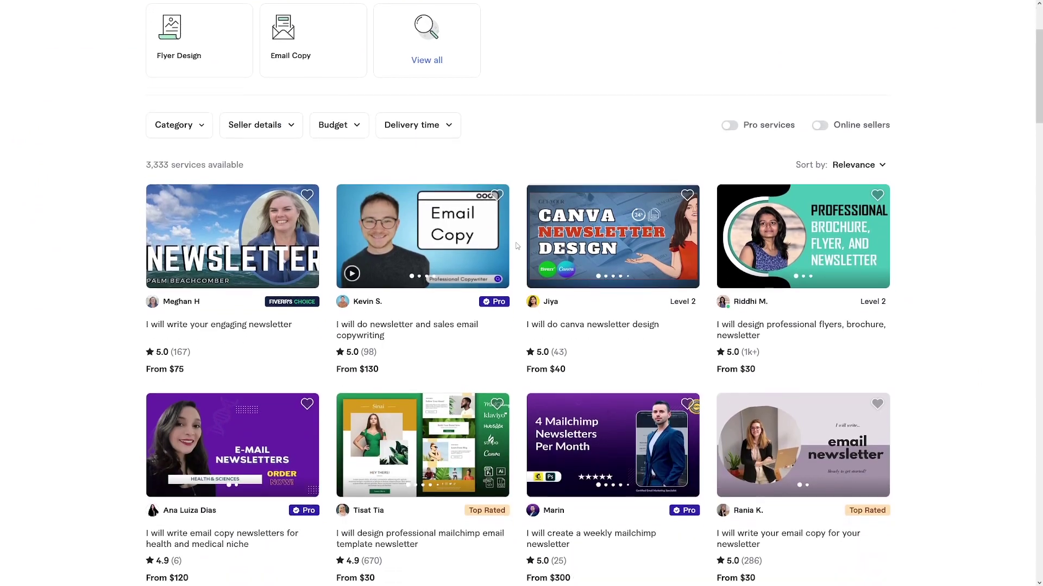
pyautogui.scroll(-2, 516, 246)
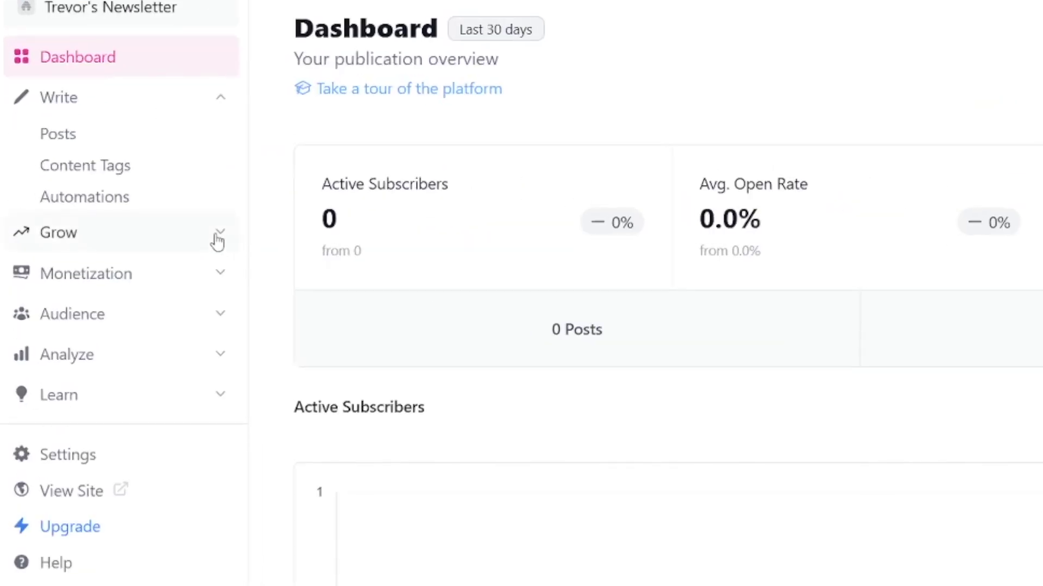
# - Expand Grow to show Referral Program, Recommendations, Magic Links and Boosts, and collapse Write
pyautogui.click(218, 236)
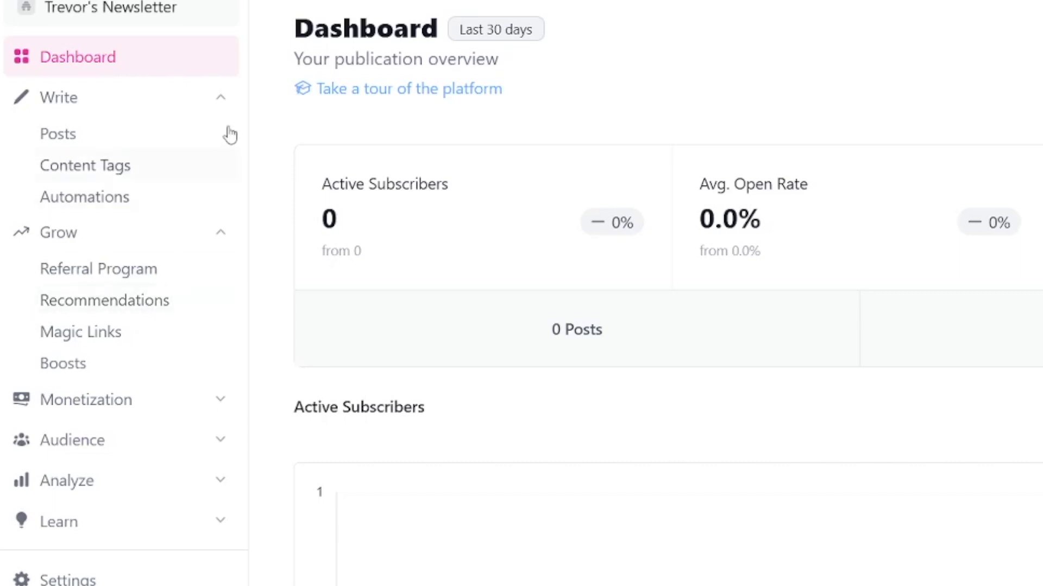
pyautogui.click(223, 100)
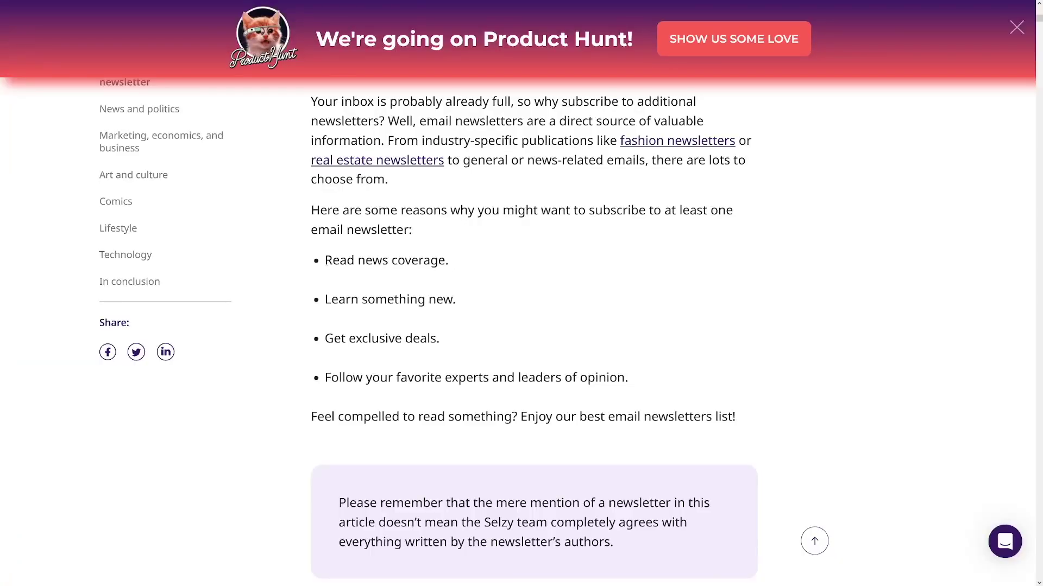
# - Highlight the Selzy article's subscription reasons, including 'Learn something new' and 'Get exclusive deals', then expand beehiiv's Monetization
pyautogui.moveTo(346, 261); pyautogui.dragTo(455, 261)
pyautogui.click(458, 261)
pyautogui.moveTo(324, 299); pyautogui.dragTo(455, 302)
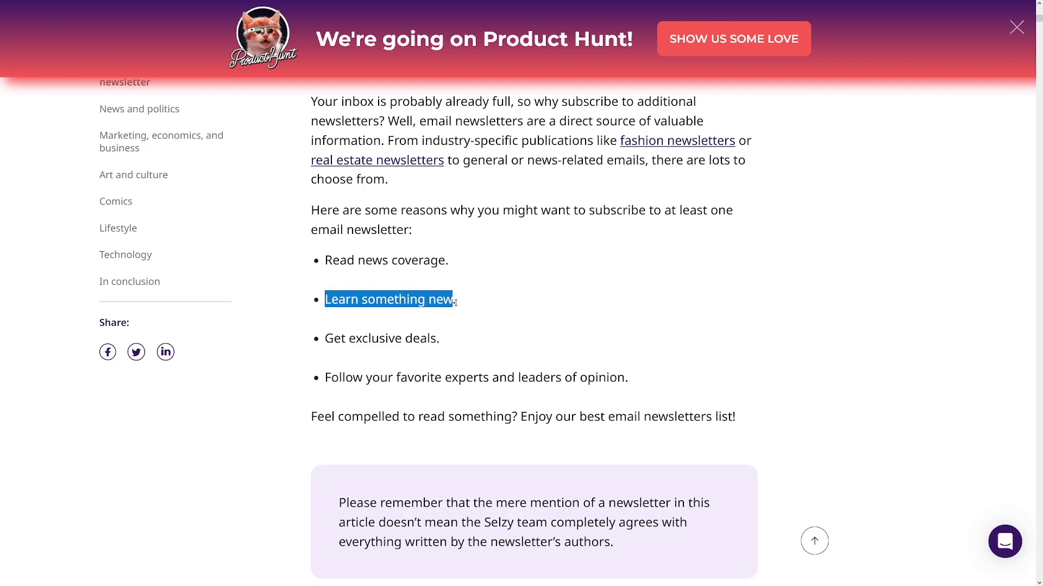
pyautogui.click(465, 307)
pyautogui.moveTo(384, 339); pyautogui.dragTo(448, 344)
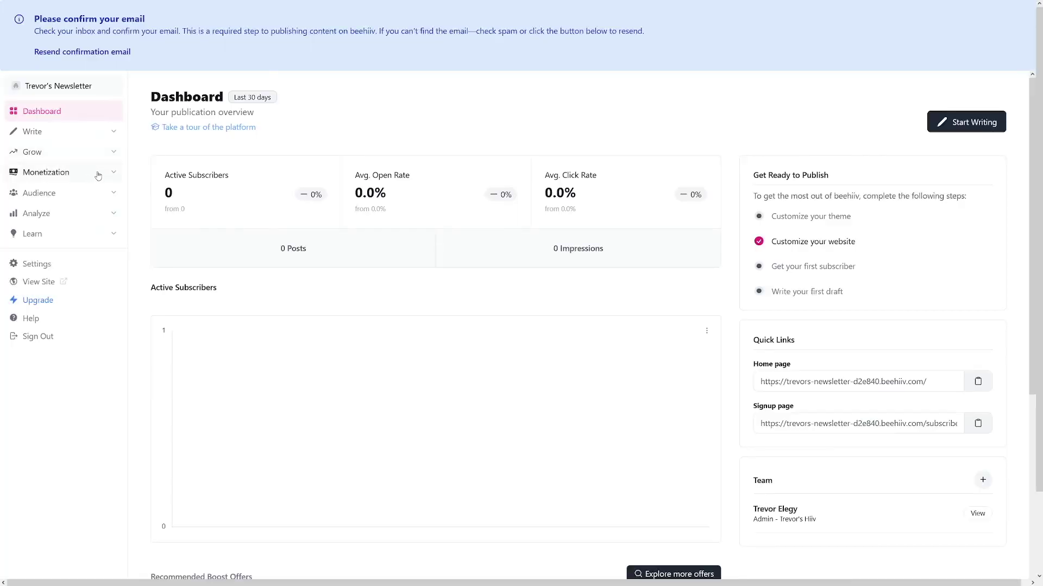
pyautogui.click(98, 176)
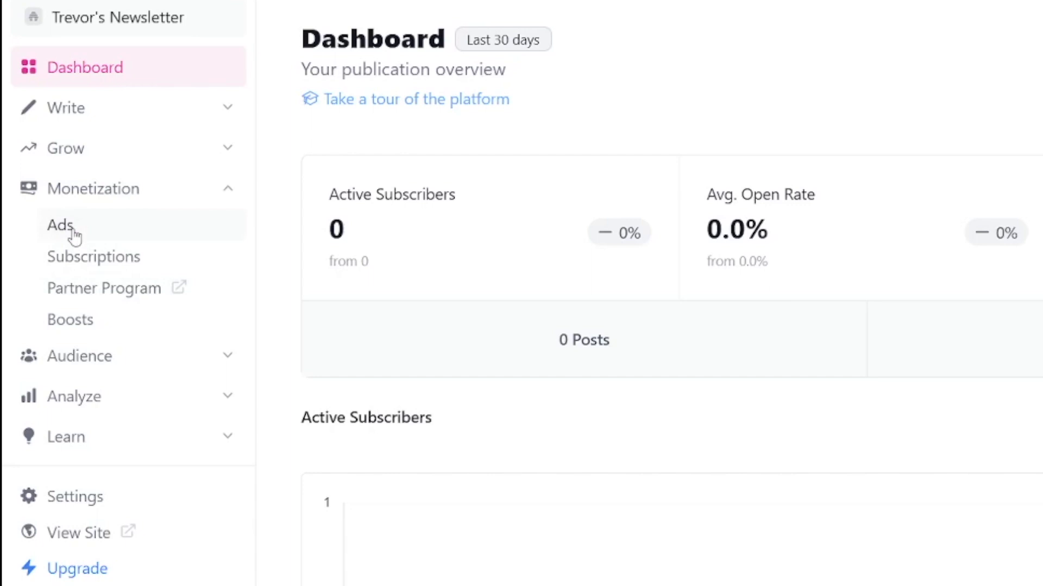
# - Expand the sidebar's Audience, Analyze and Learn sections and scroll through them
pyautogui.click(101, 360)
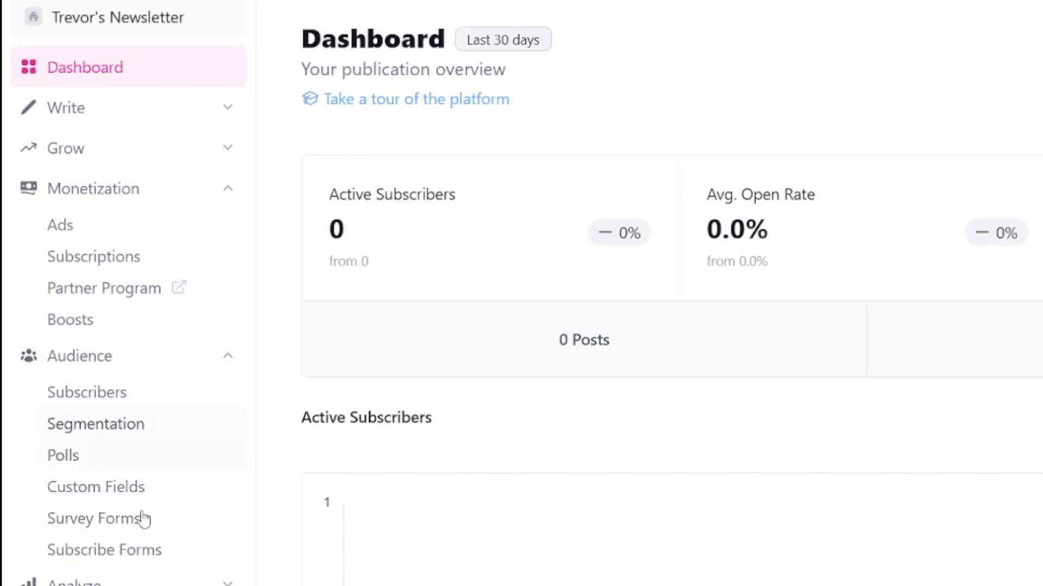
pyautogui.click(73, 584)
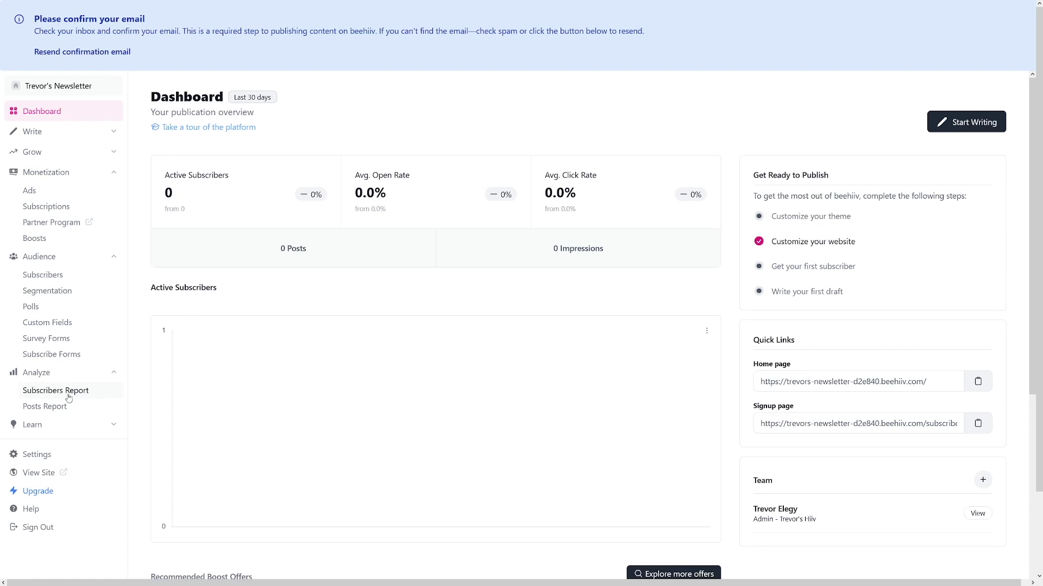
pyautogui.click(68, 429)
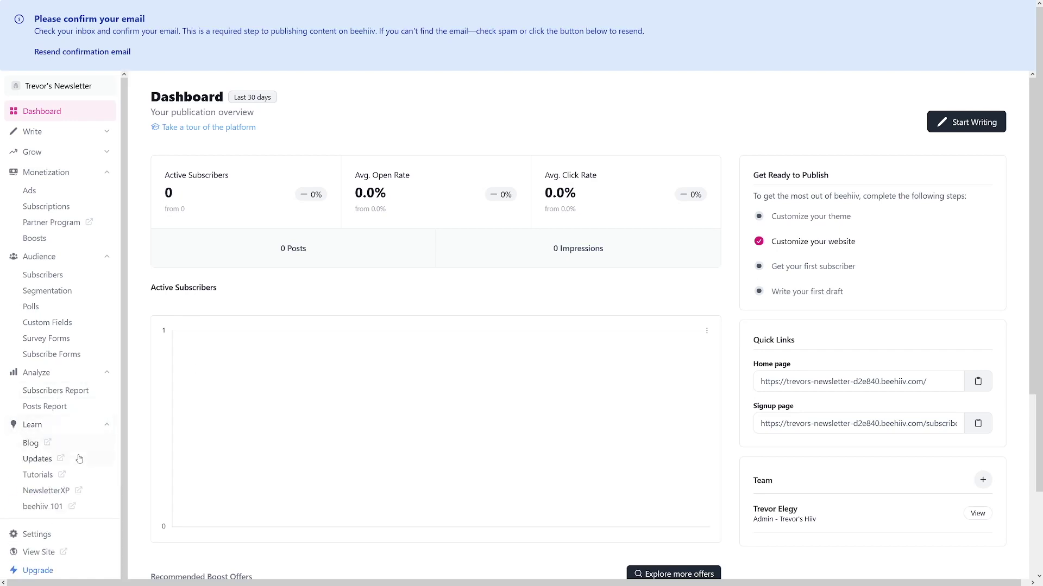
pyautogui.scroll(-1, 54, 445)
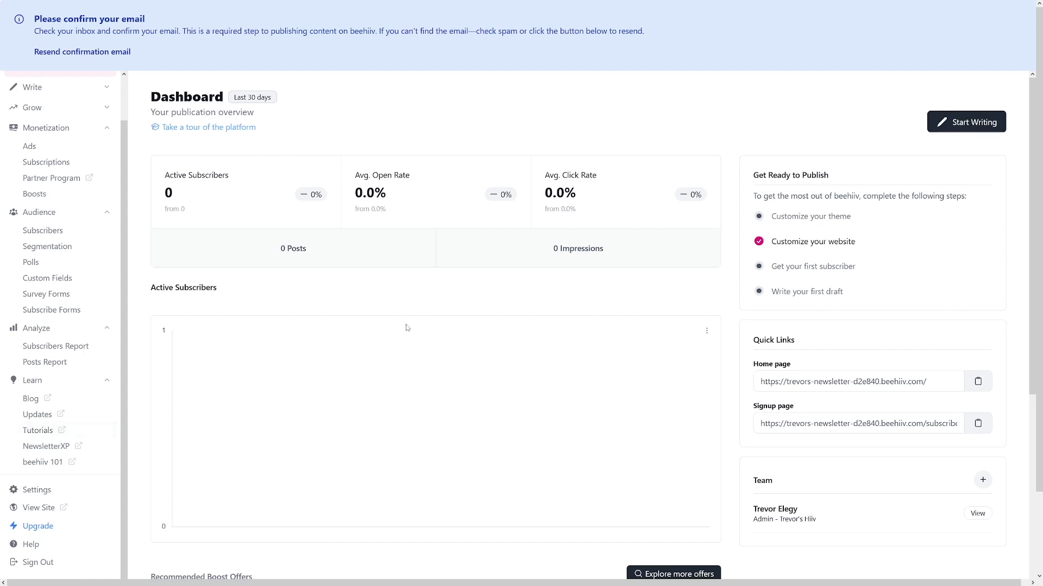
# - Scroll the dashboard down to the Recommended Boost Offers, including The Signal and Nice Ads
pyautogui.scroll(-8, 506, 317)
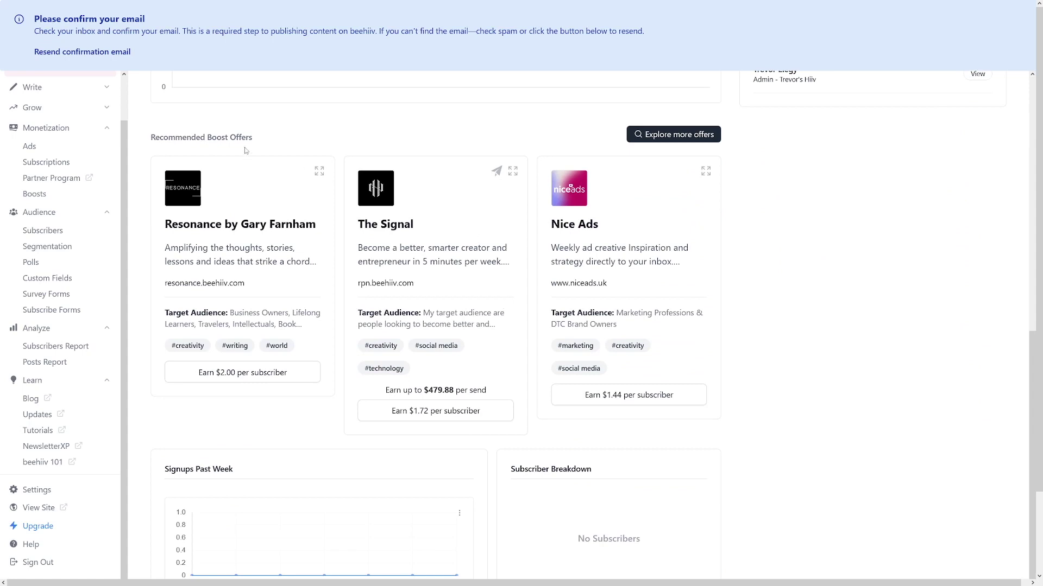